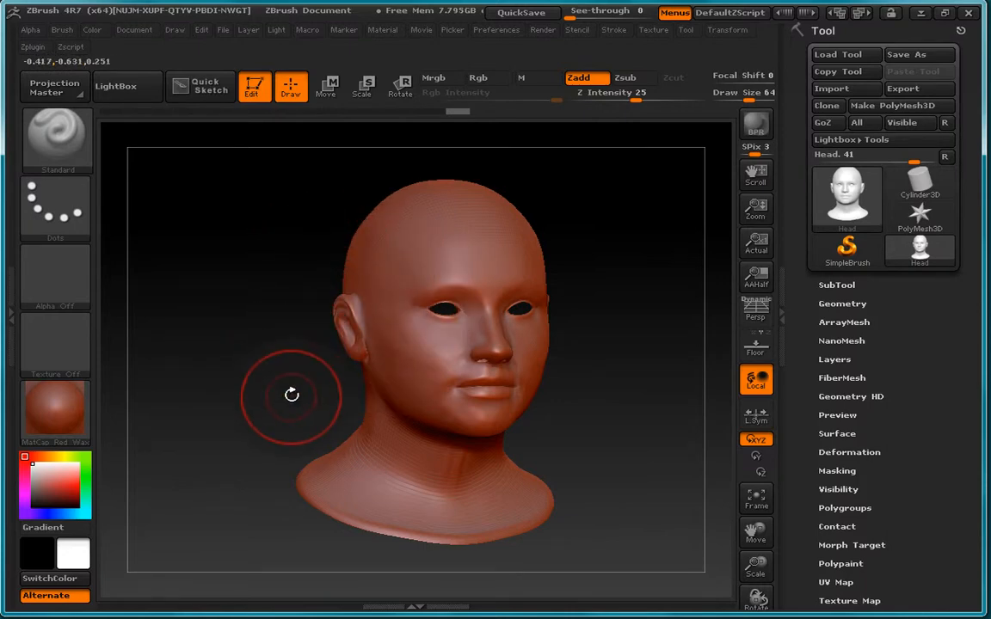
- Apply the MatCap Sculpy material to the head
mouse_move(291, 394)
mouse_down()
mouse_move(245, 390)
mouse_move(286, 392)
mouse_up()
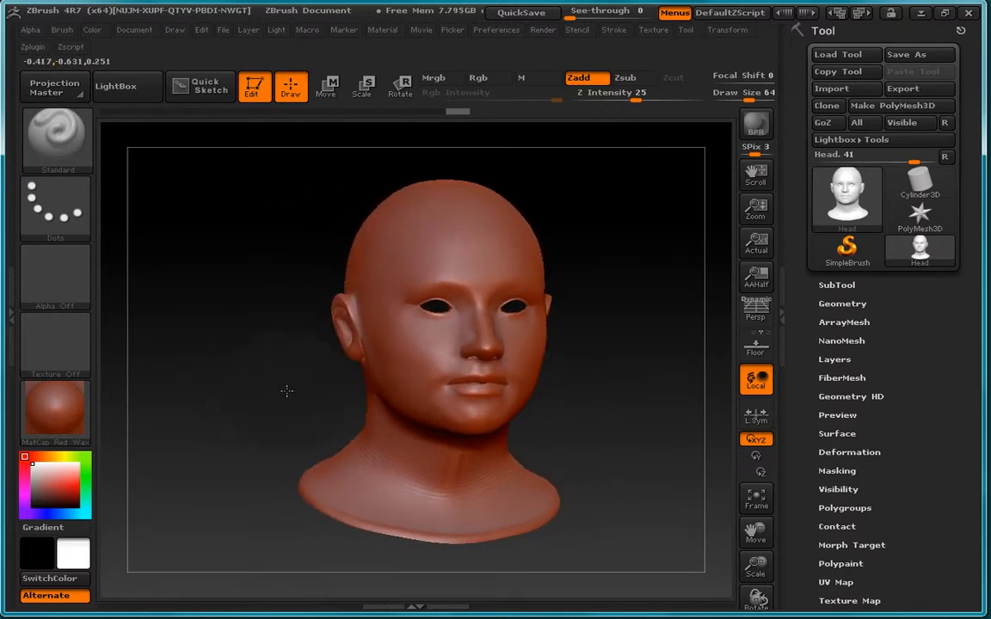
mouse_move(62, 411)
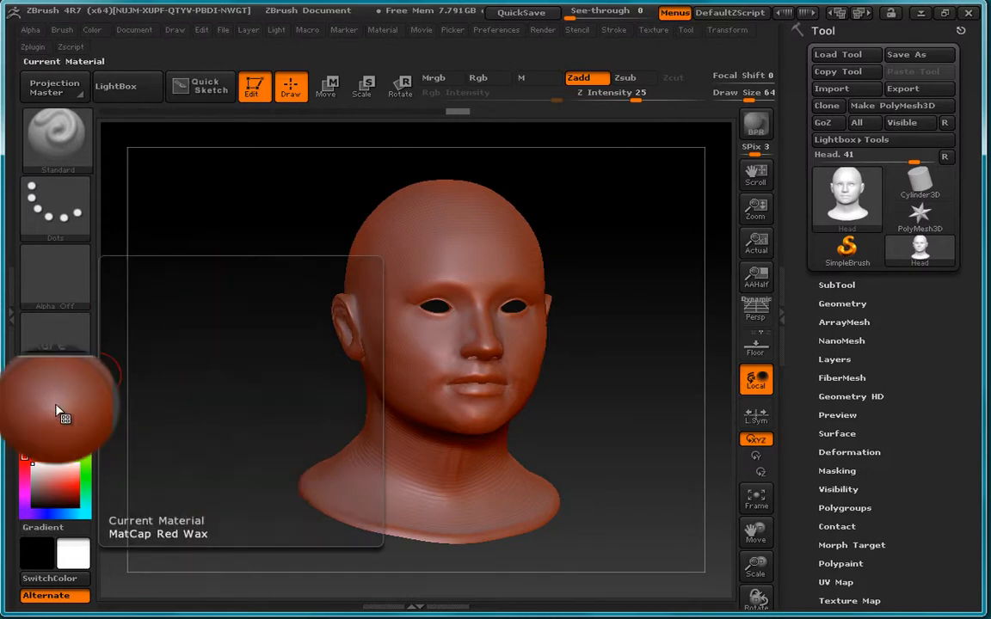
click(58, 411)
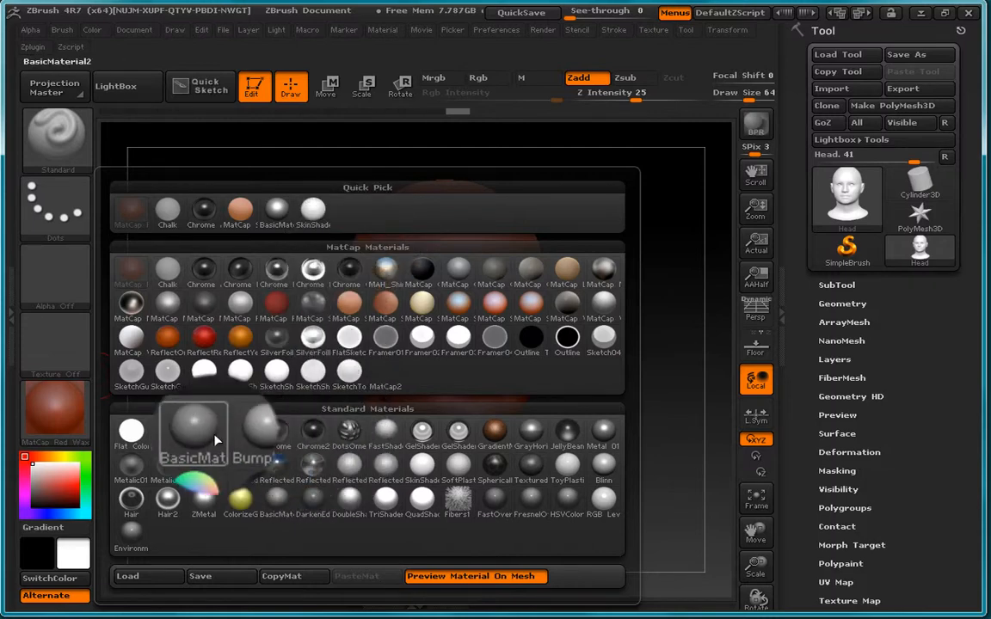
mouse_move(194, 428)
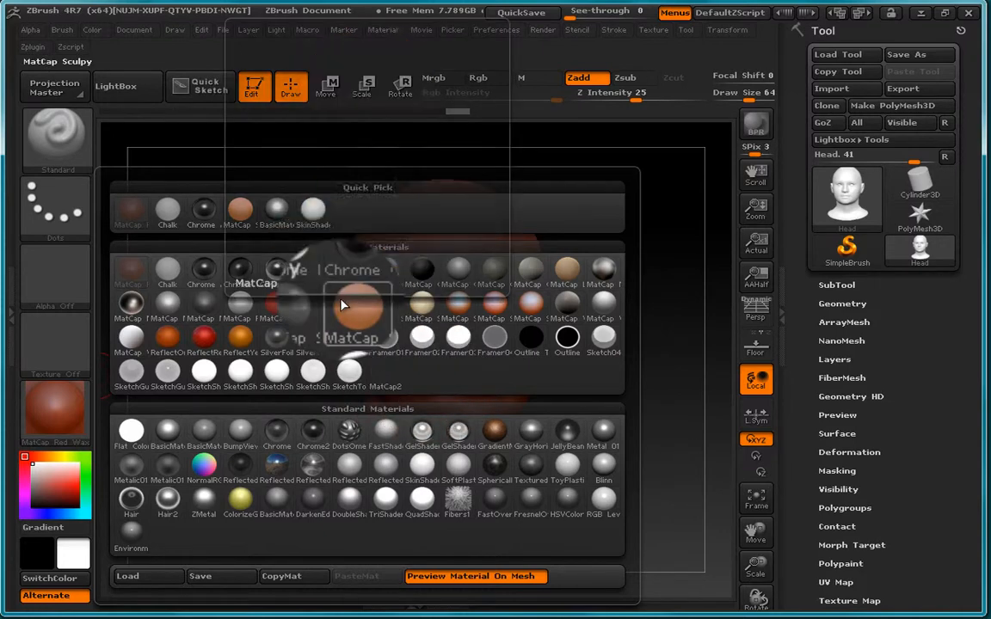
click(342, 304)
mouse_move(261, 380)
mouse_down()
mouse_move(204, 372)
mouse_move(258, 381)
mouse_up()
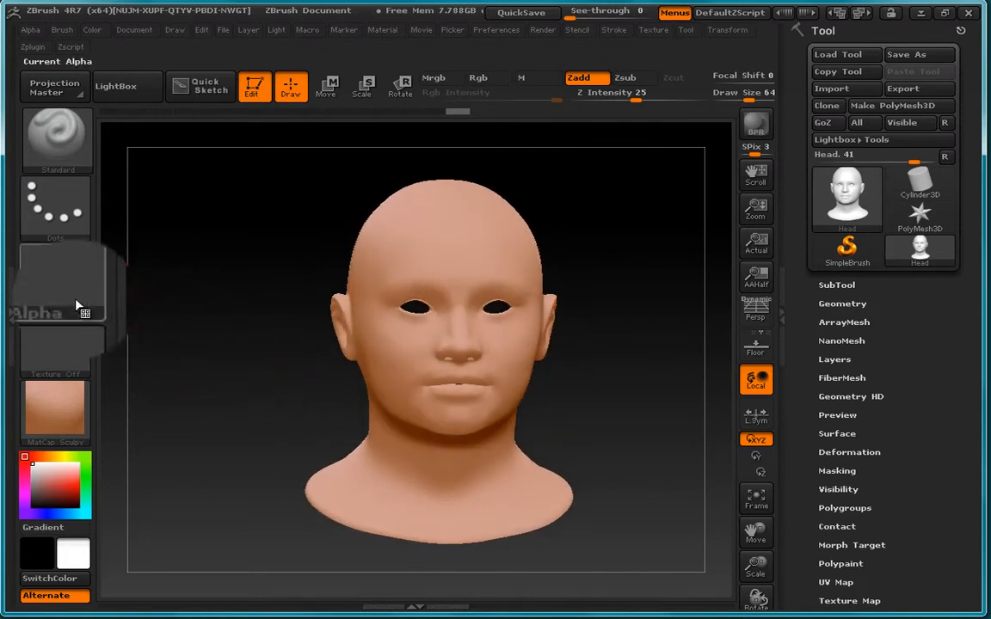
- Show the material settings beside the canvas and switch the head to BasicMaterial
click(11, 298)
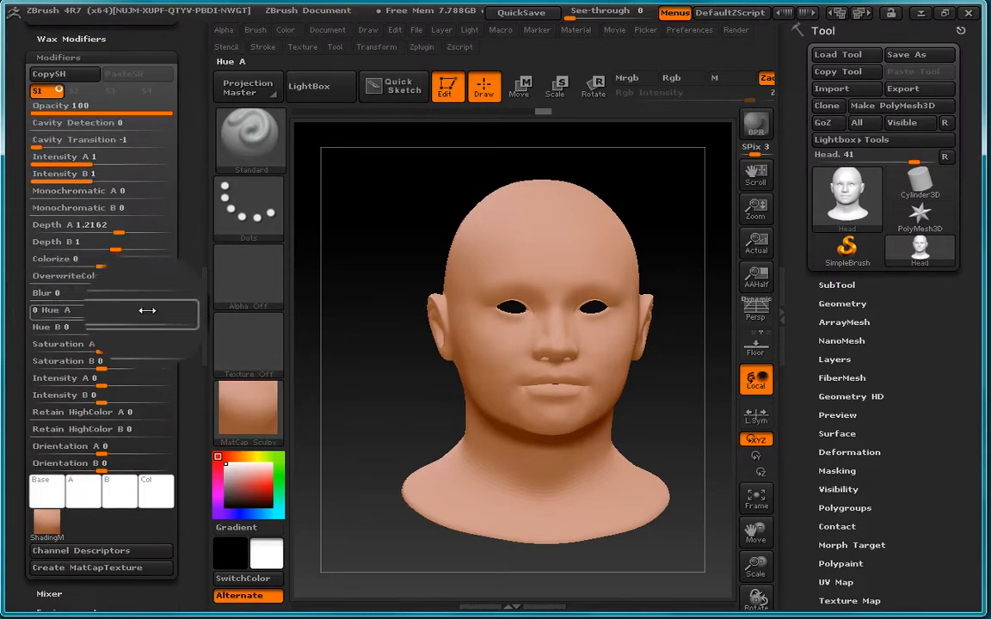
drag(195, 248, 196, 287)
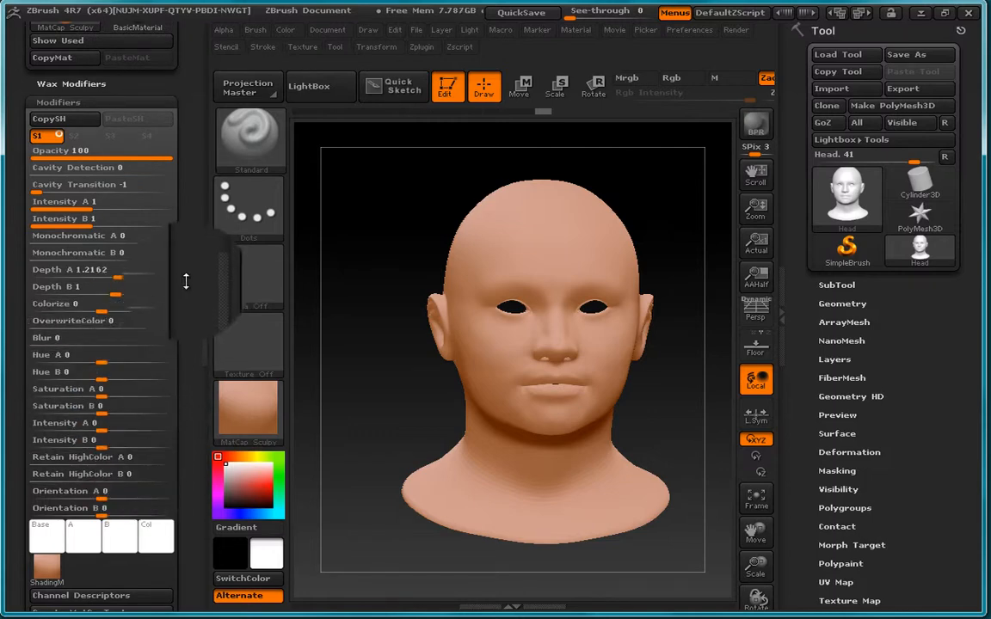
drag(185, 281, 180, 404)
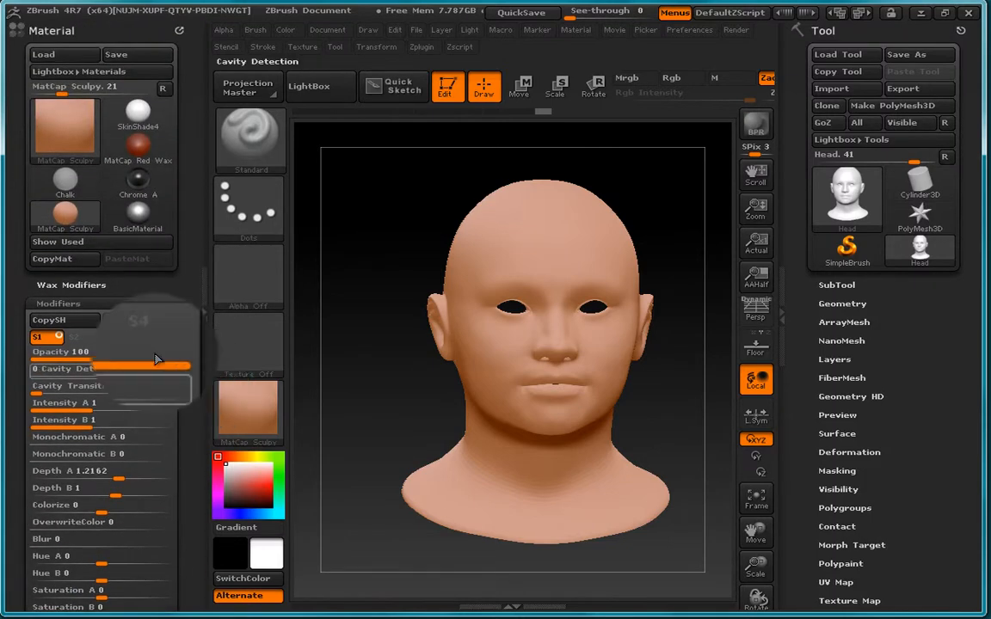
click(150, 215)
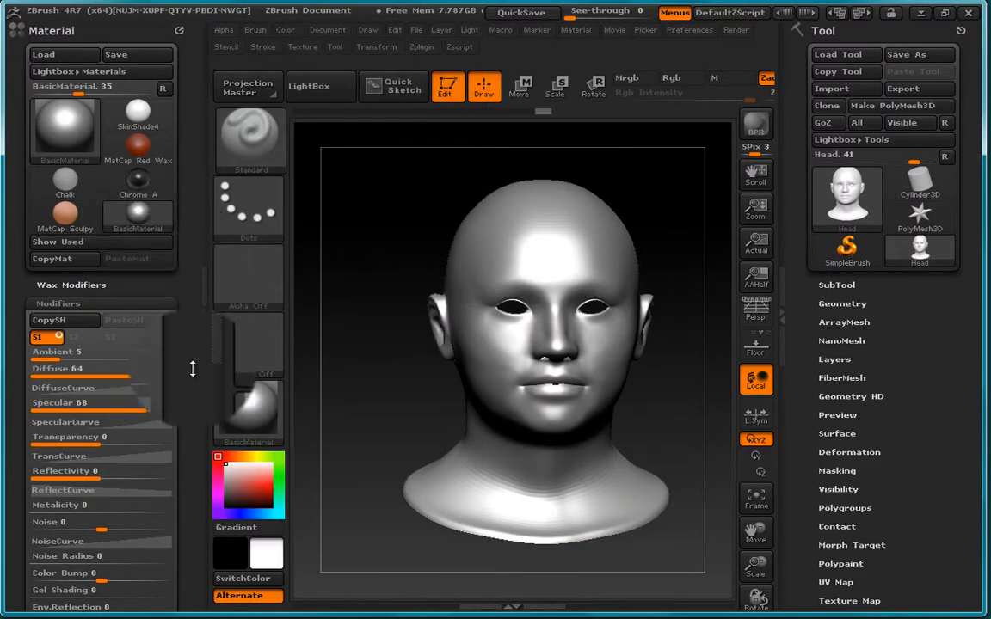
drag(193, 369, 199, 280)
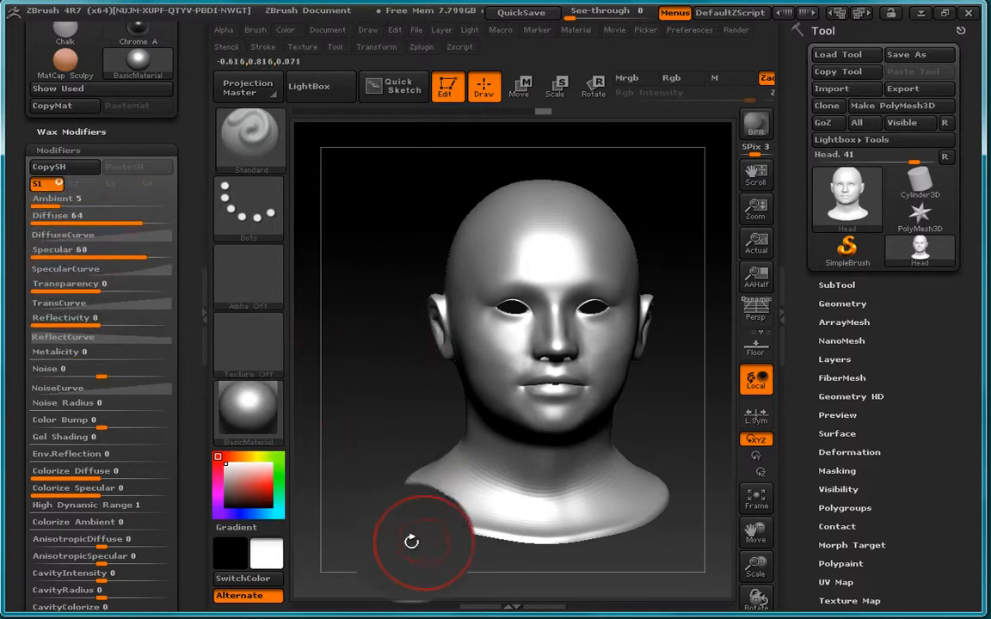
- Set the BasicMaterial's Ambient to 3 and Diffuse to 96, then check the shading on the head
mouse_move(58, 201)
mouse_down()
mouse_move(111, 204)
mouse_move(64, 205)
mouse_up()
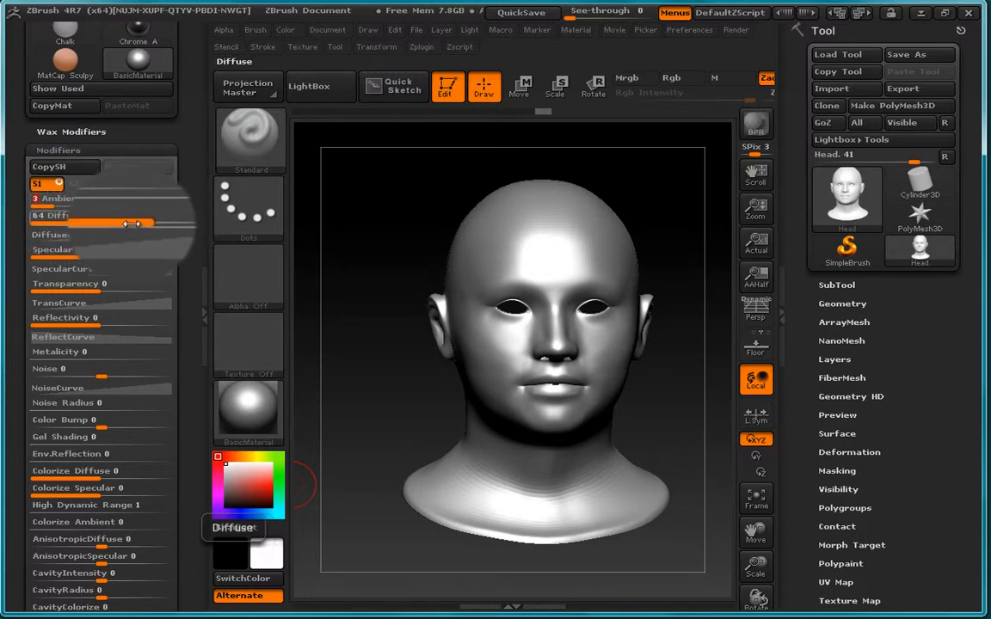
mouse_move(131, 224)
mouse_down()
mouse_move(149, 218)
mouse_move(47, 223)
mouse_move(129, 223)
mouse_up()
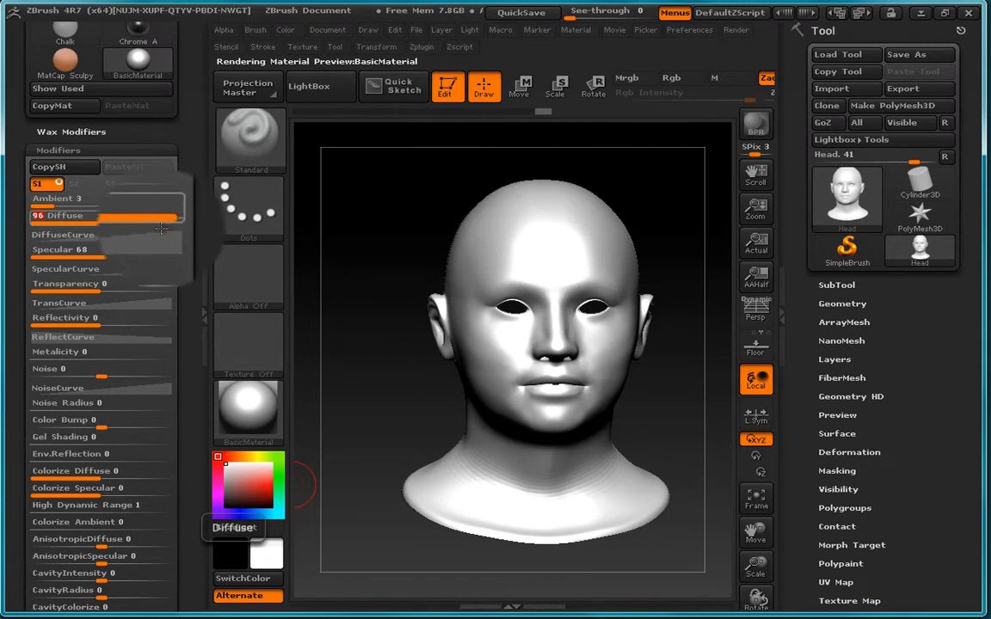
mouse_move(372, 387)
mouse_down()
mouse_move(364, 386)
mouse_move(403, 385)
mouse_move(472, 332)
mouse_move(387, 347)
mouse_move(380, 370)
mouse_up()
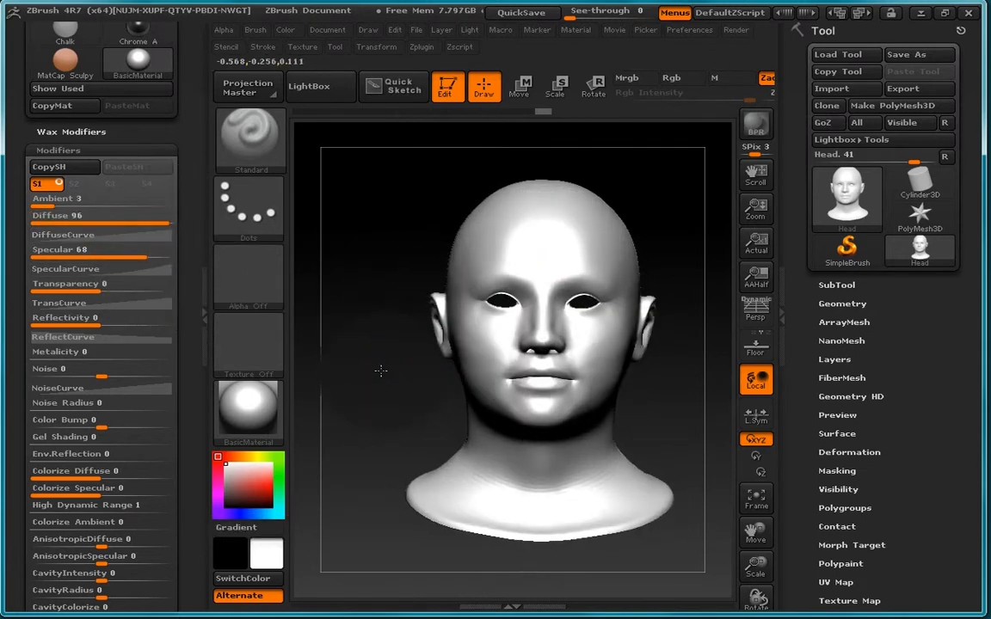
- Set the BasicMaterial's Diffuse to 58 and Specular to 85 after trying a Specular value of 25
drag(142, 254, 102, 253)
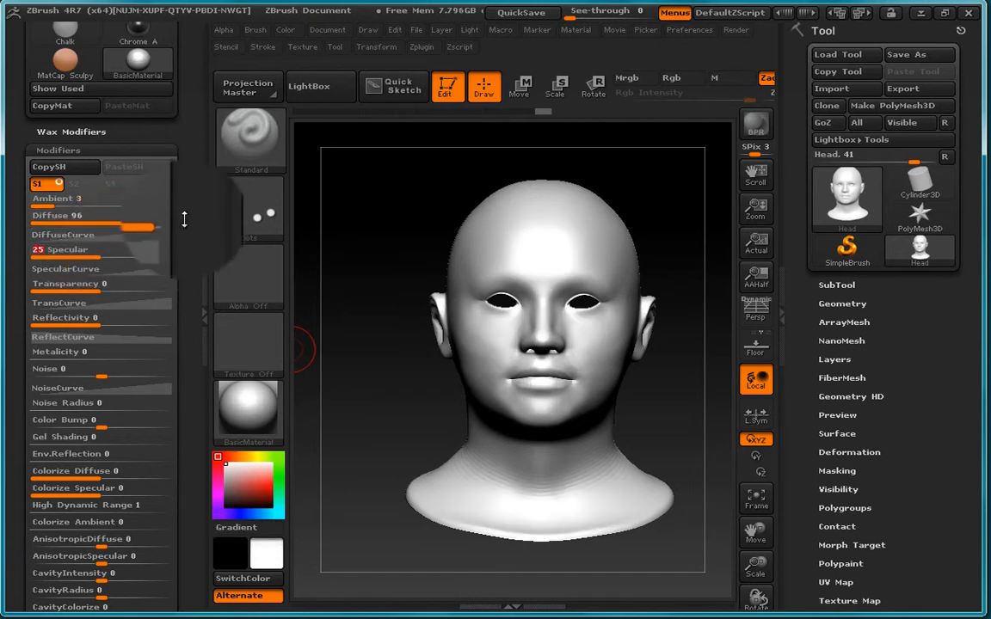
drag(159, 222, 135, 223)
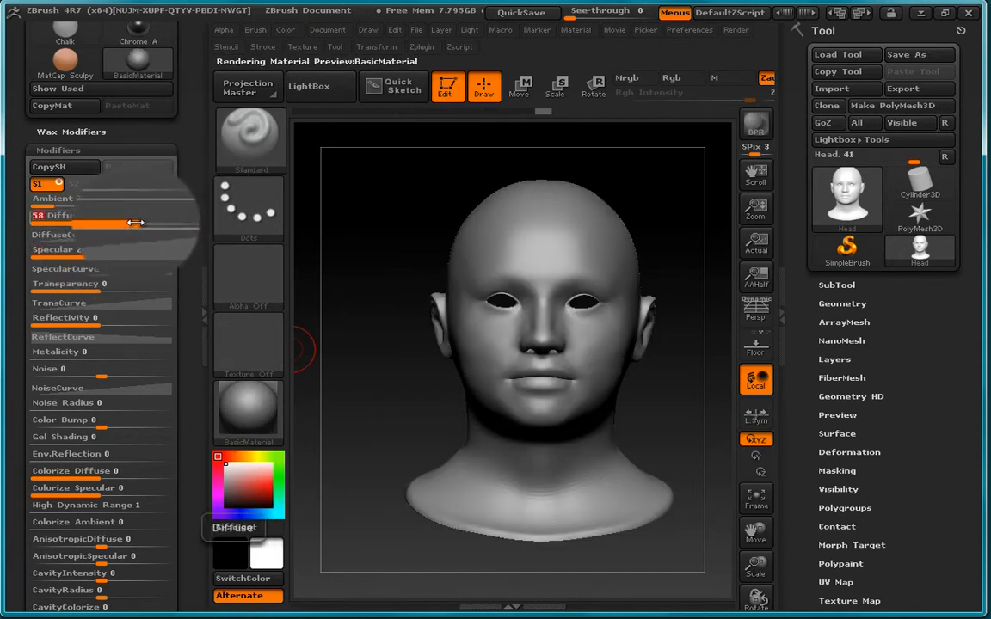
drag(103, 253, 137, 257)
- Bend the material's SpecularCurve downward and pull the middle of its ReflectCurve down with a new point
click(130, 256)
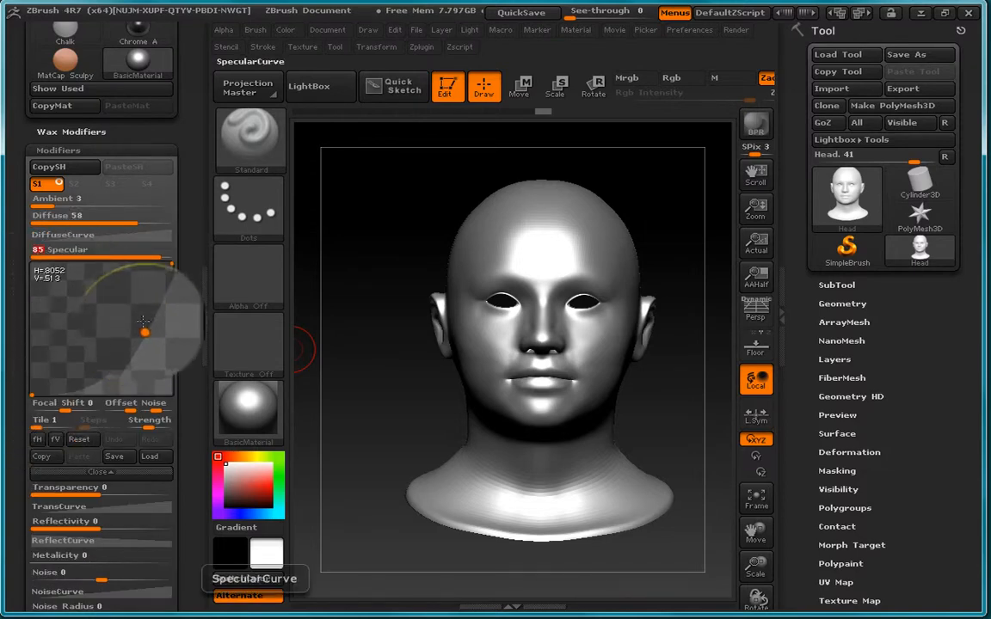
mouse_move(145, 327)
mouse_down()
mouse_move(156, 357)
mouse_move(99, 324)
mouse_move(137, 352)
mouse_up()
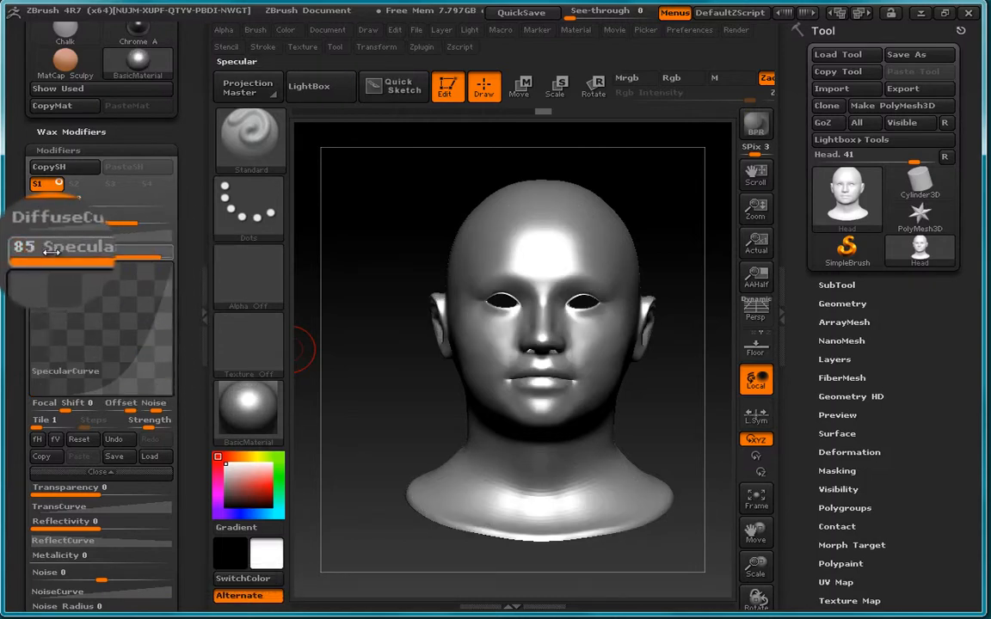
drag(13, 461, 68, 280)
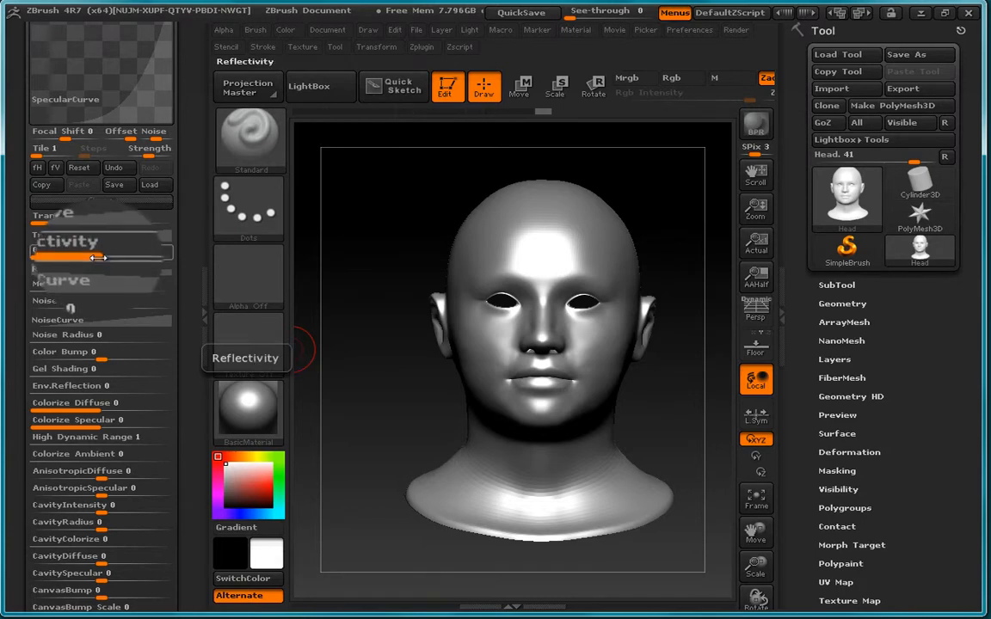
click(100, 273)
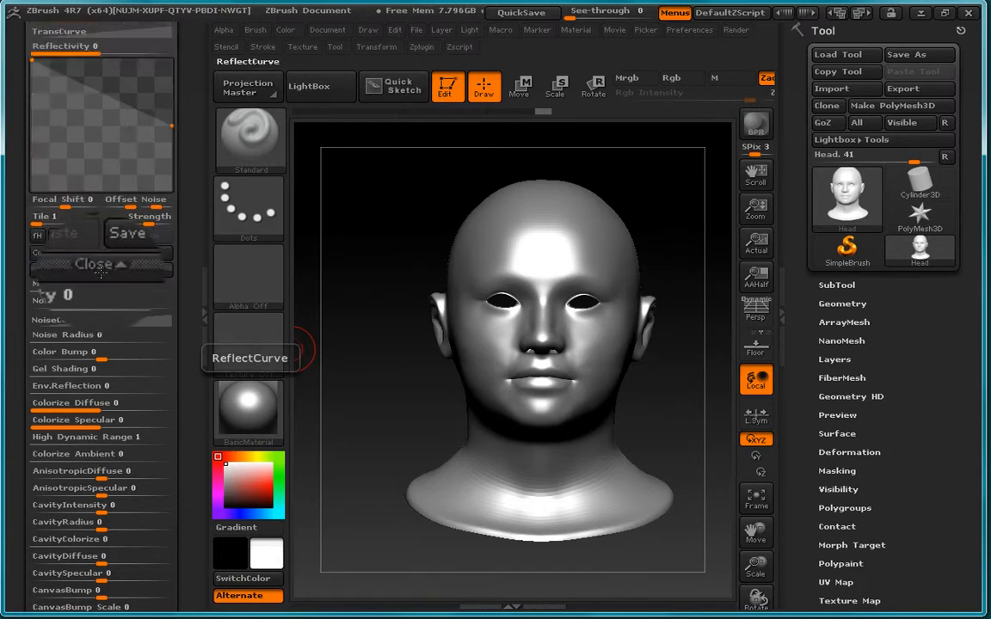
drag(25, 155, 61, 252)
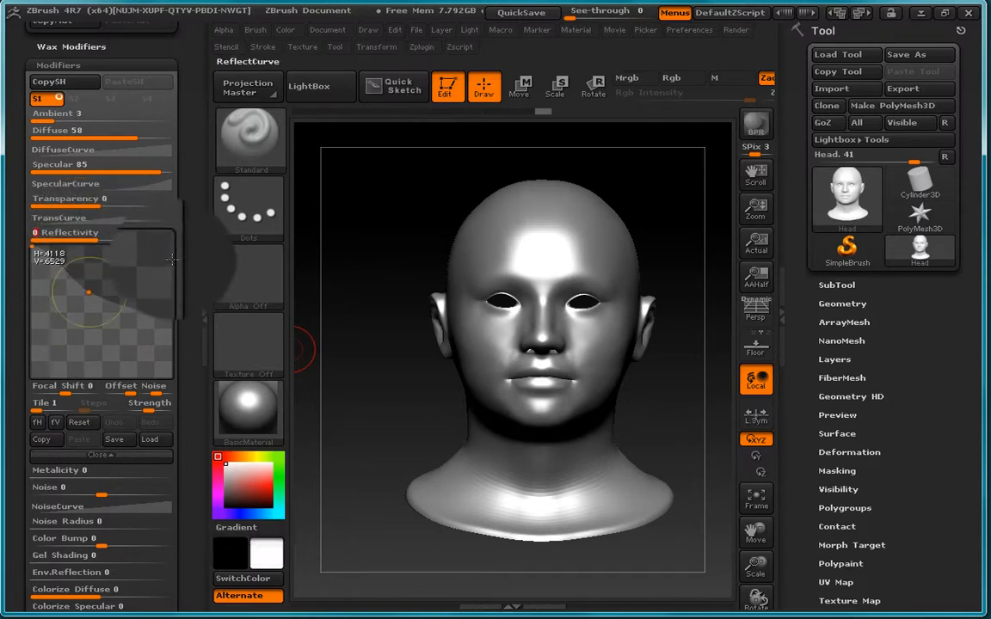
- Examine the full list of BasicMaterial modifiers, from Ambient and Specular down to the reflection and texture settings
scroll(189, 270, down, 8)
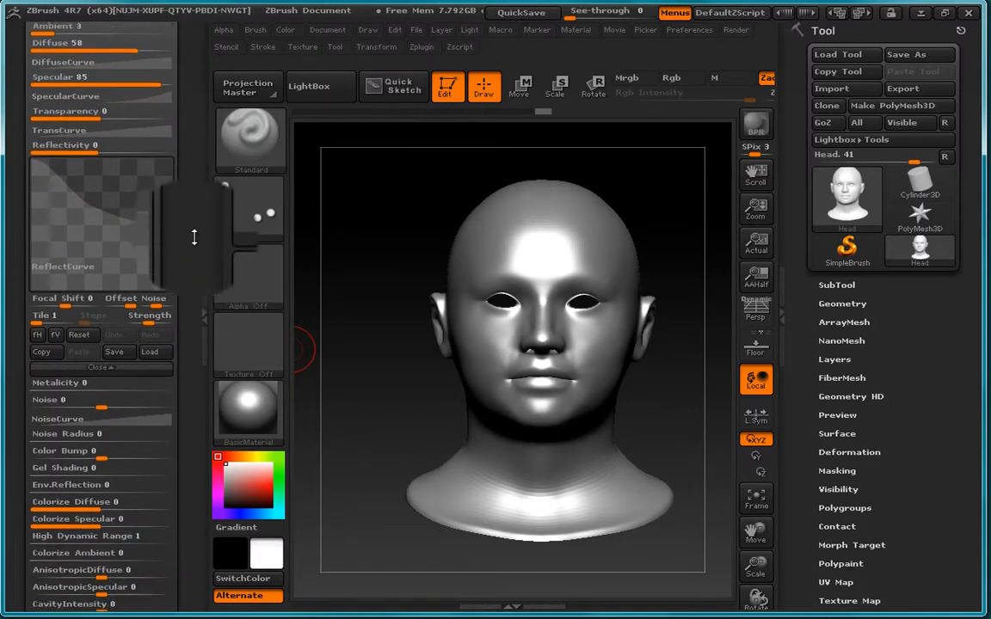
scroll(205, 167, down, 5)
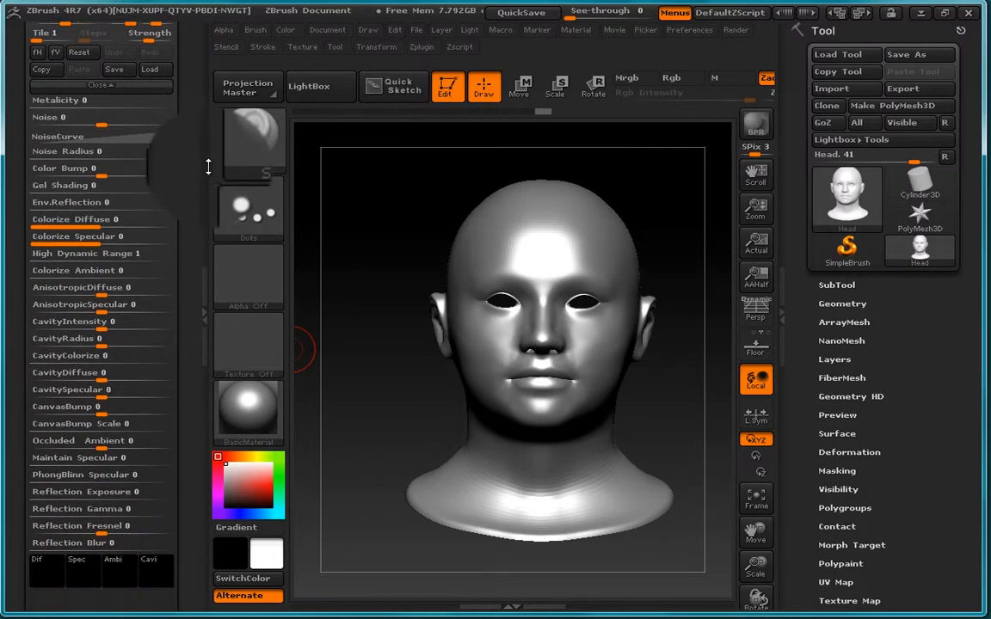
scroll(208, 159, down, 4)
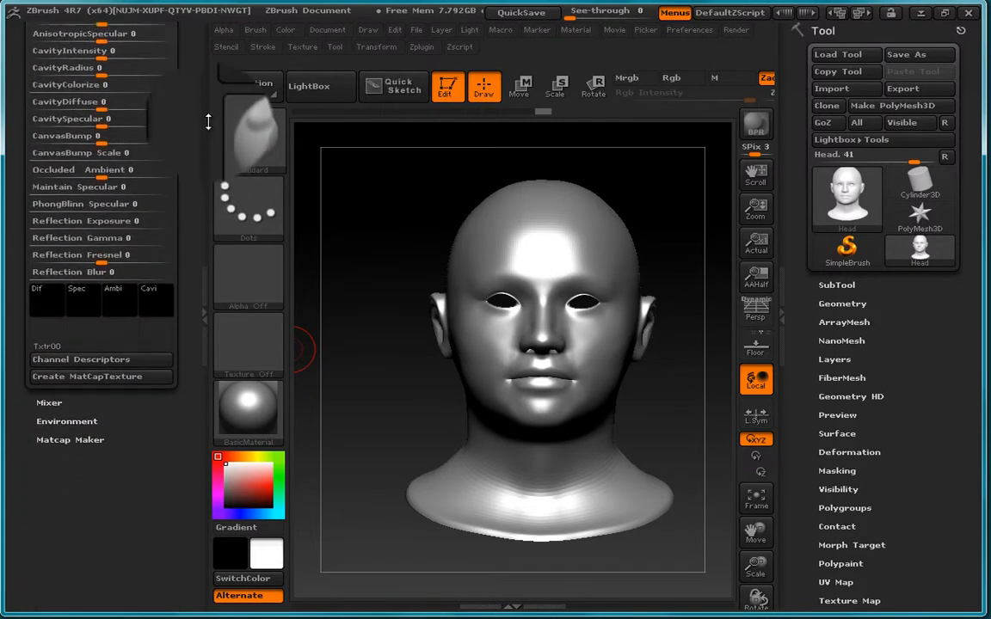
scroll(210, 168, up, 6)
scroll(210, 173, up, 5)
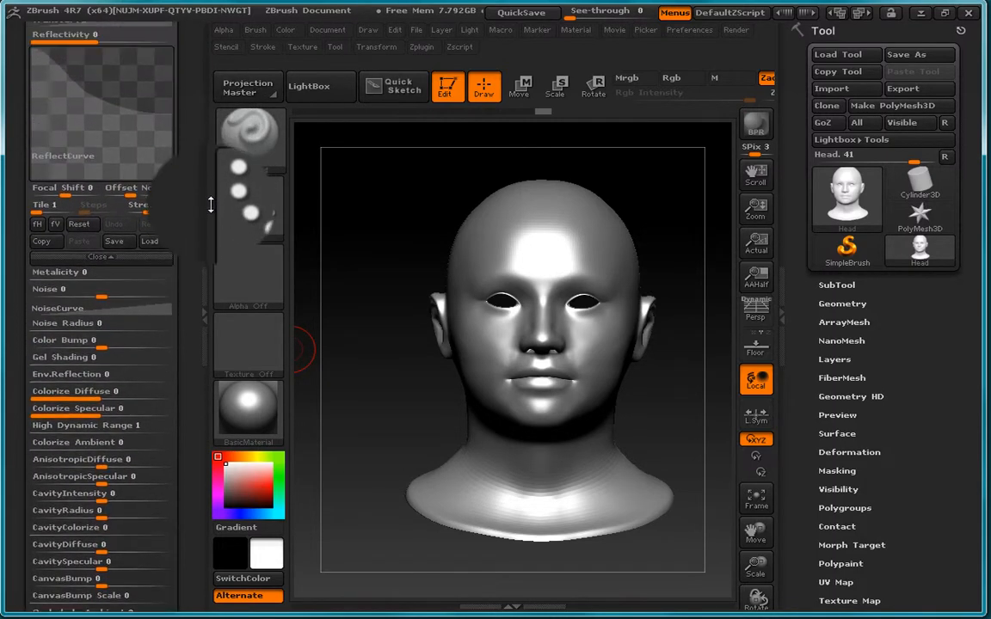
scroll(210, 209, up, 6)
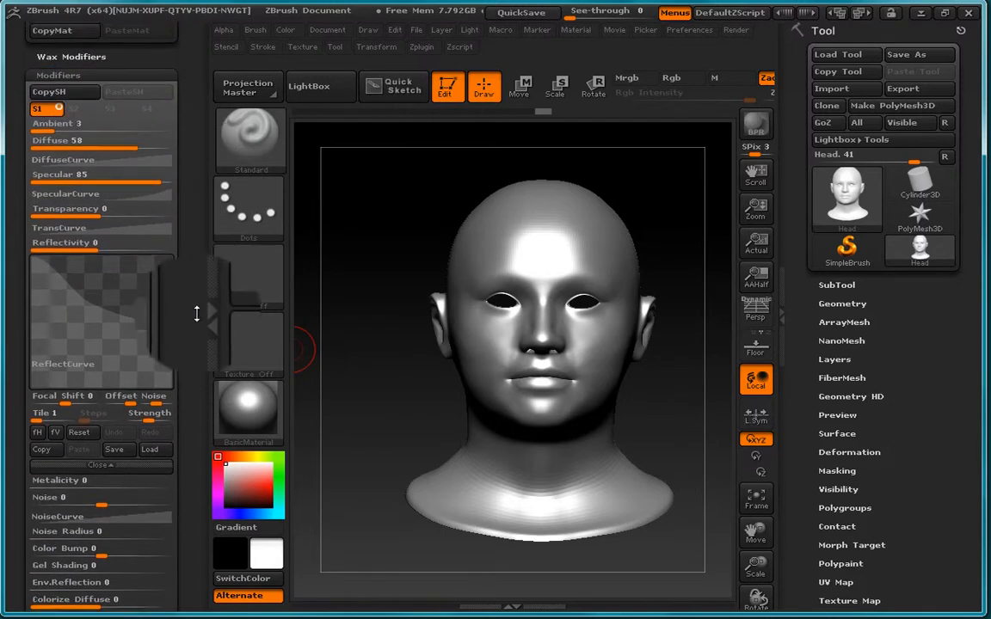
scroll(184, 396, up, 4)
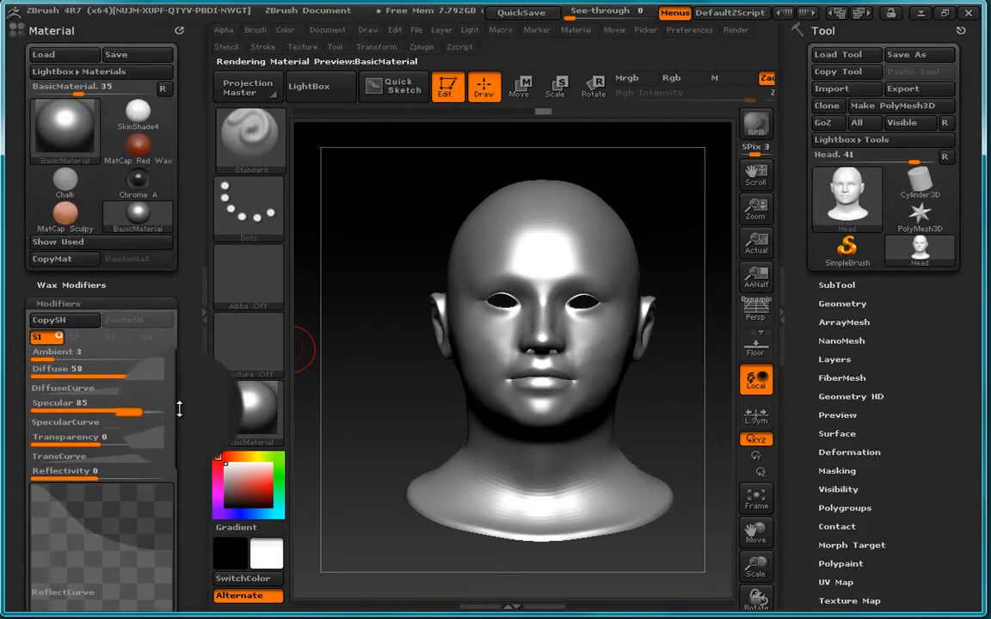
scroll(203, 297, down, 6)
scroll(203, 291, up, 5)
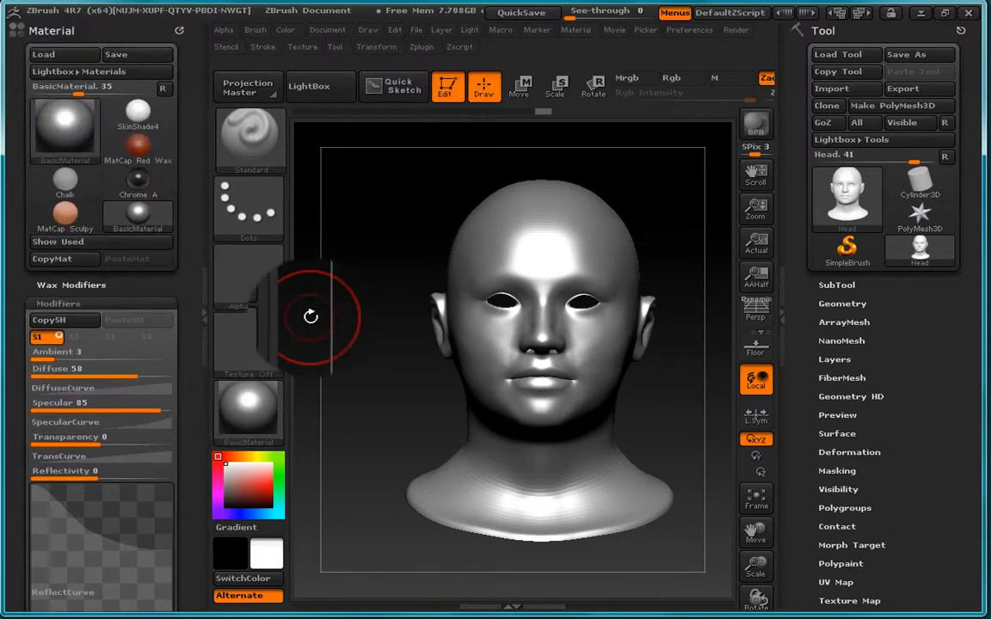
- Choose a light orange skin colour (R 234, G 176, B 129) and fill the whole head object with it
mouse_move(411, 404)
mouse_down()
mouse_move(362, 405)
mouse_move(433, 405)
mouse_move(393, 408)
mouse_up()
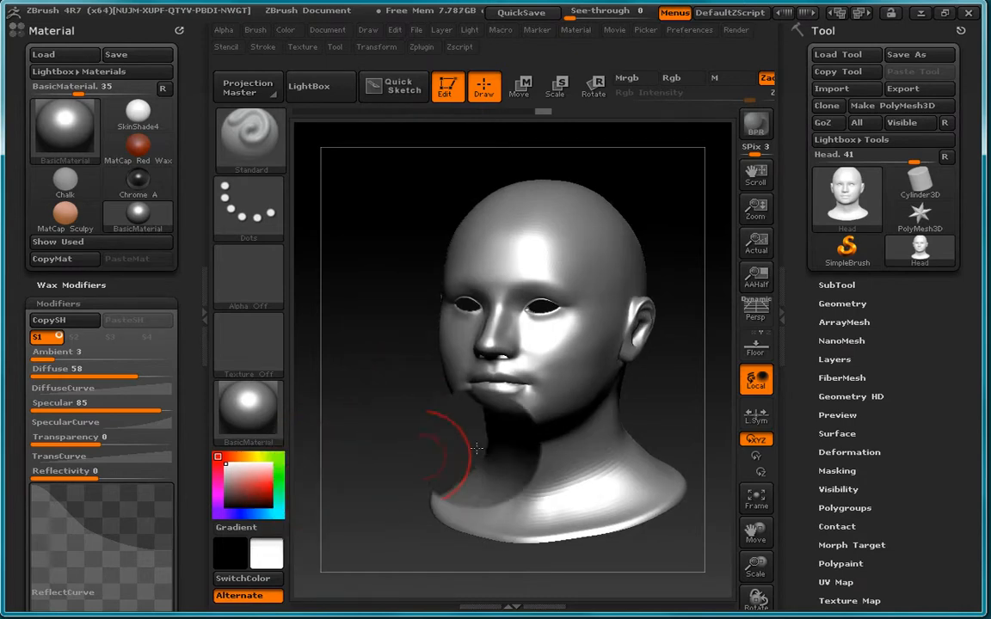
mouse_move(293, 497)
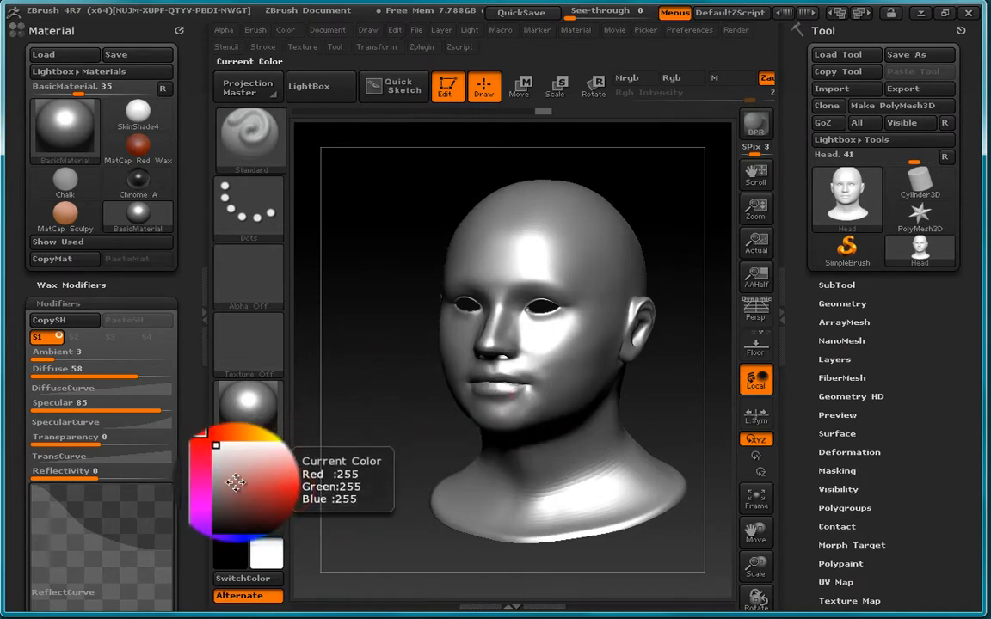
mouse_move(232, 469)
mouse_down()
mouse_move(260, 472)
mouse_move(270, 494)
mouse_move(239, 456)
mouse_move(256, 480)
mouse_move(264, 475)
mouse_up()
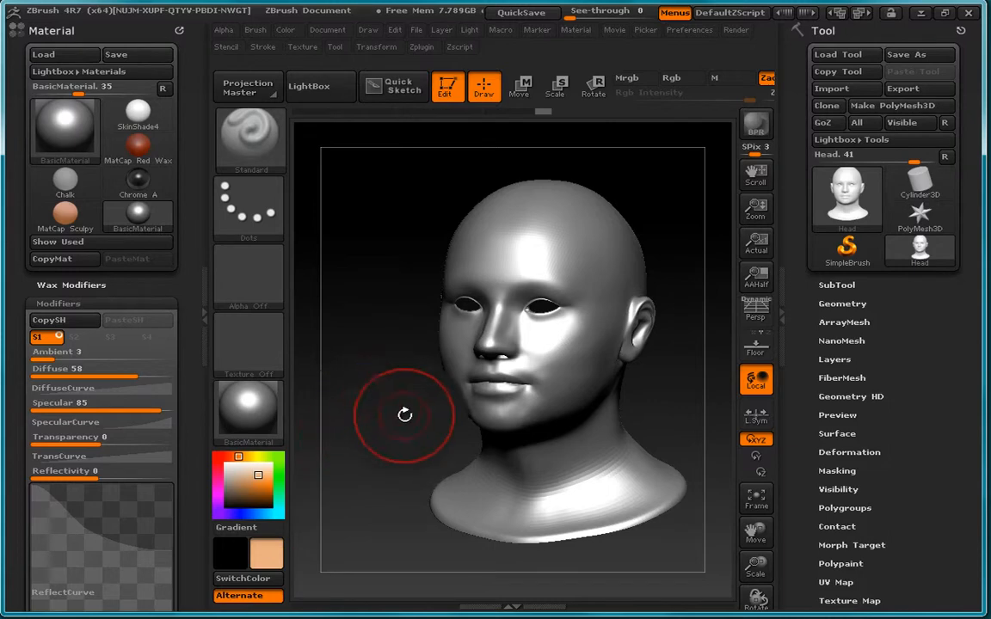
mouse_move(404, 416)
mouse_down()
mouse_move(379, 416)
mouse_move(434, 416)
mouse_move(395, 416)
mouse_up()
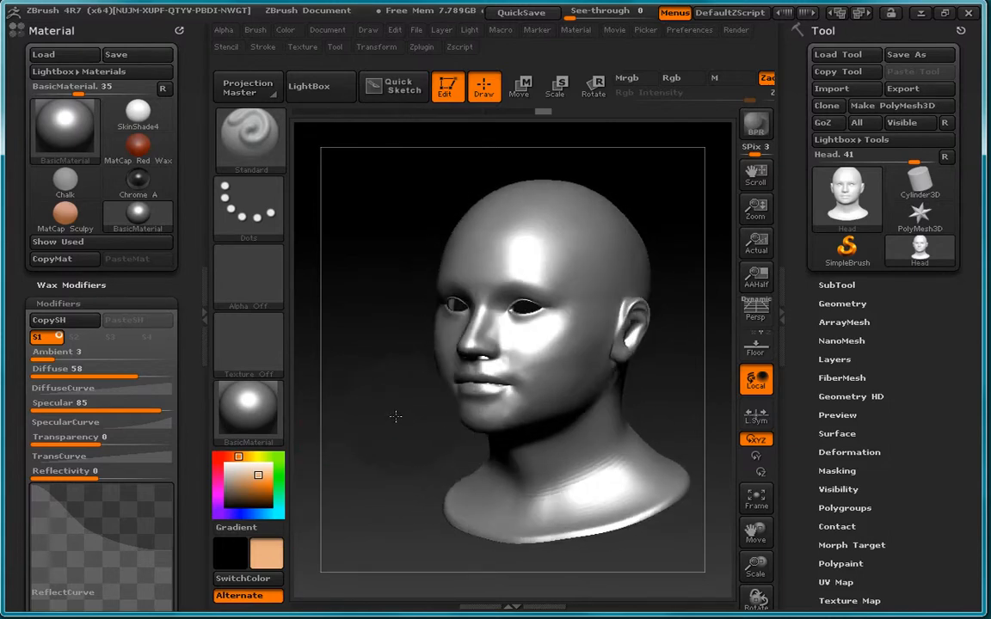
click(352, 321)
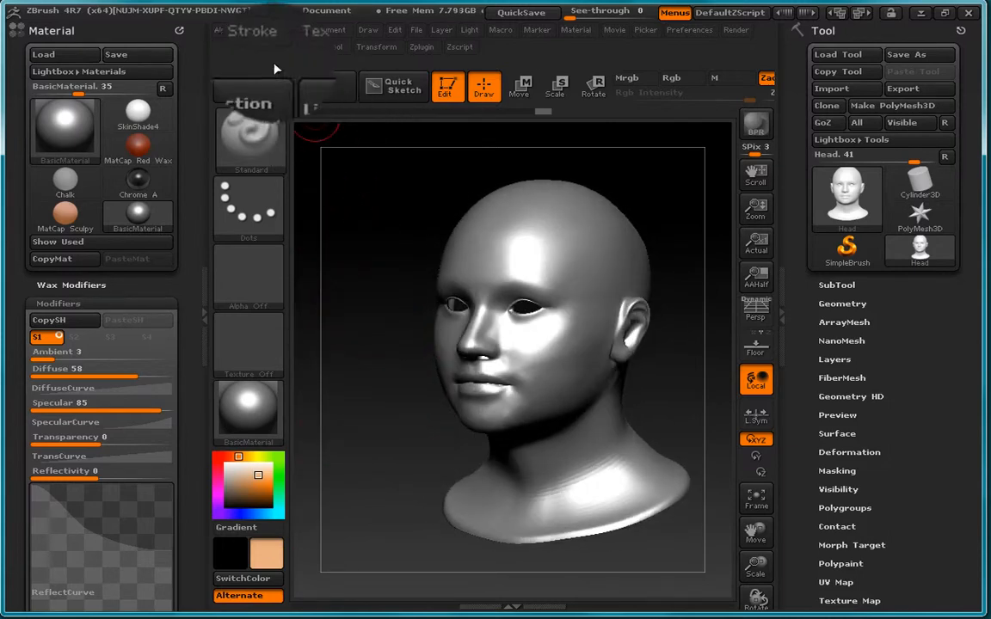
click(287, 31)
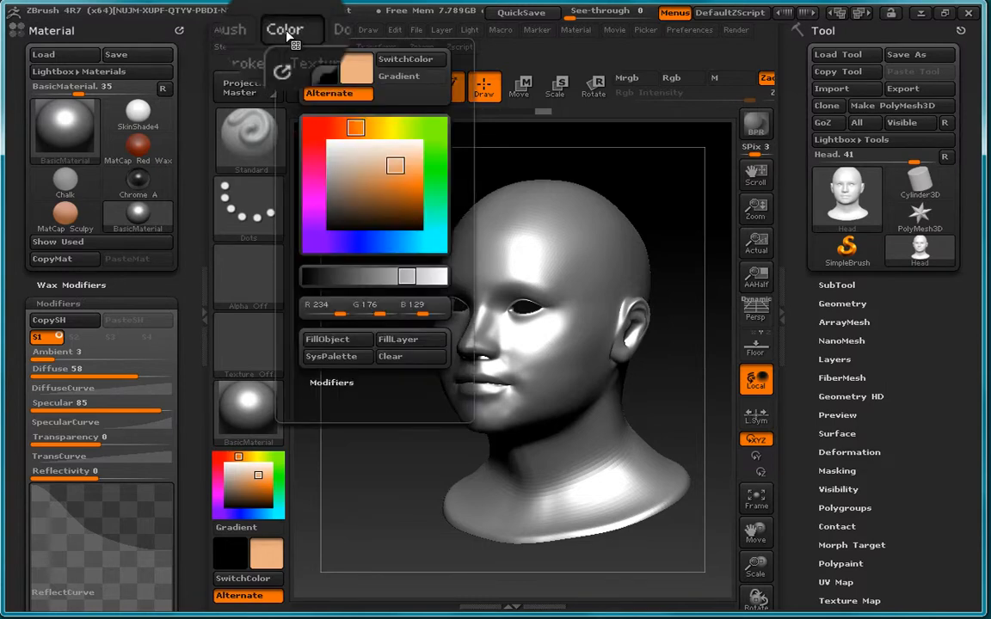
click(348, 346)
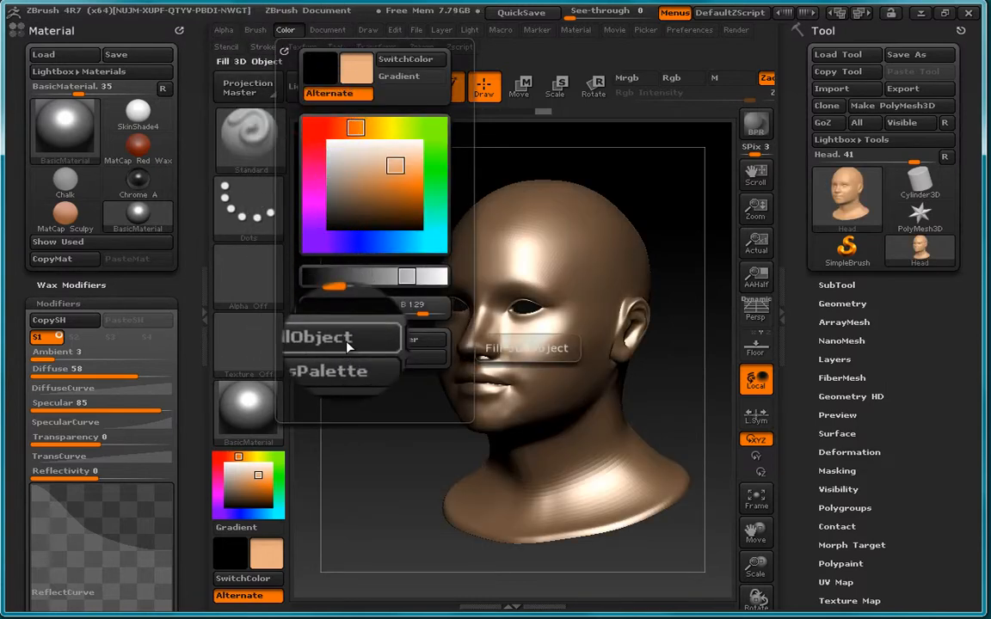
drag(383, 421, 414, 415)
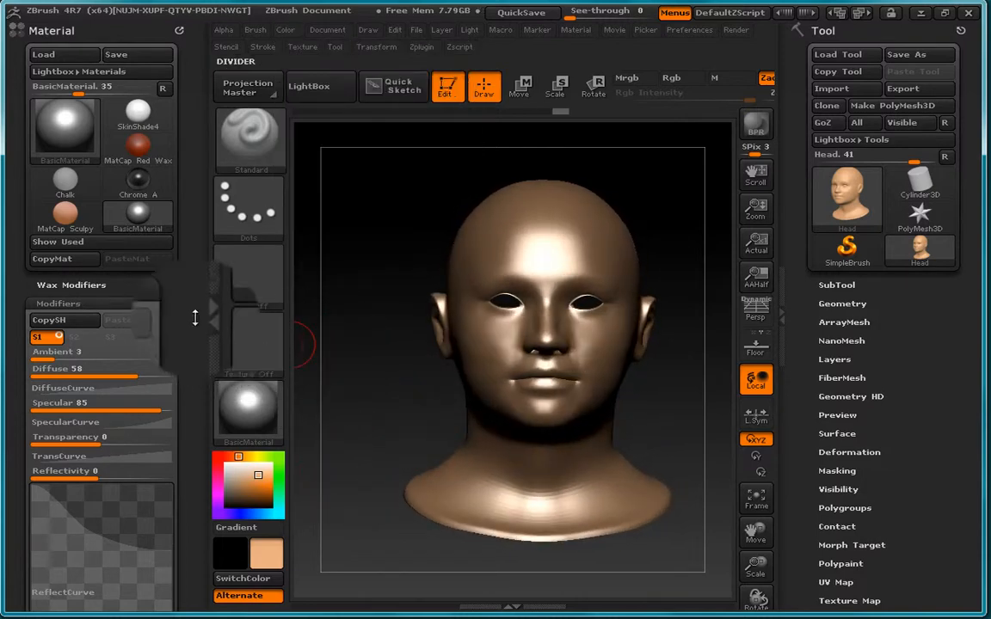
- Collapse and reopen the BasicMaterial modifiers, then examine the settings from Reflectivity to CanvasBump and the head's side shading
click(167, 299)
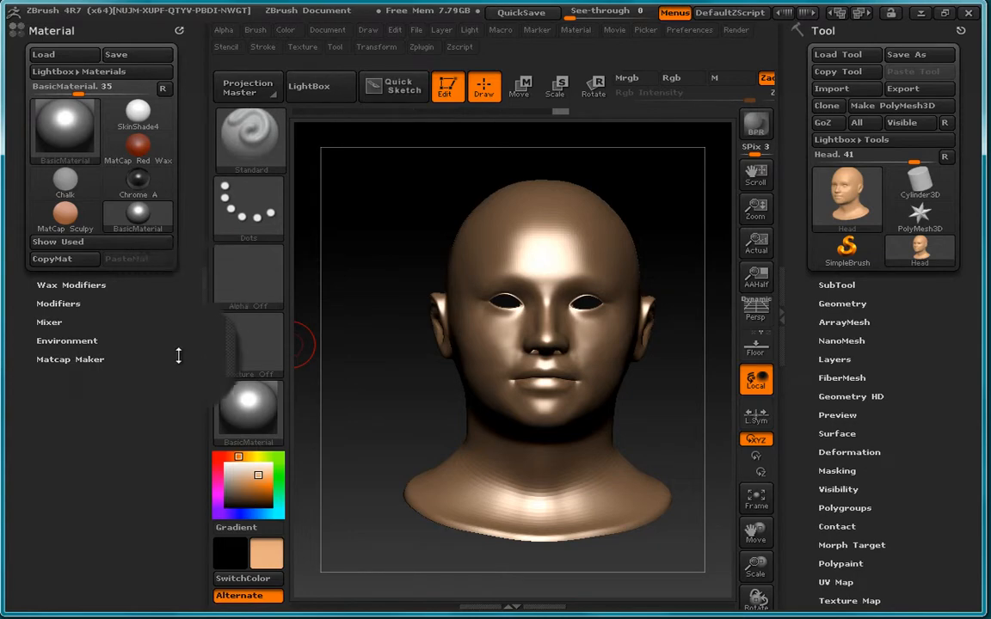
click(69, 302)
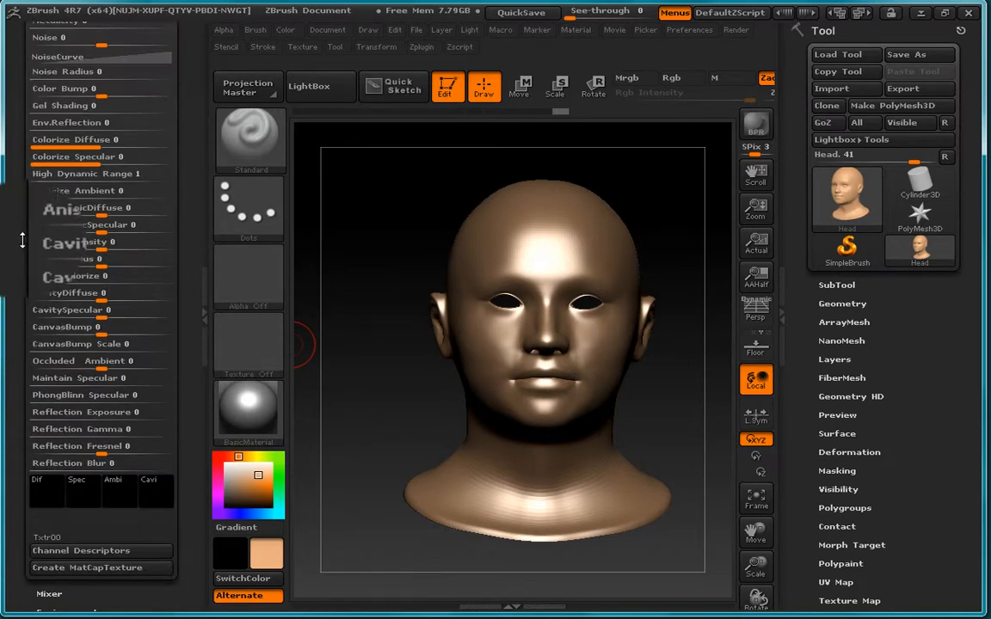
drag(22, 241, 17, 372)
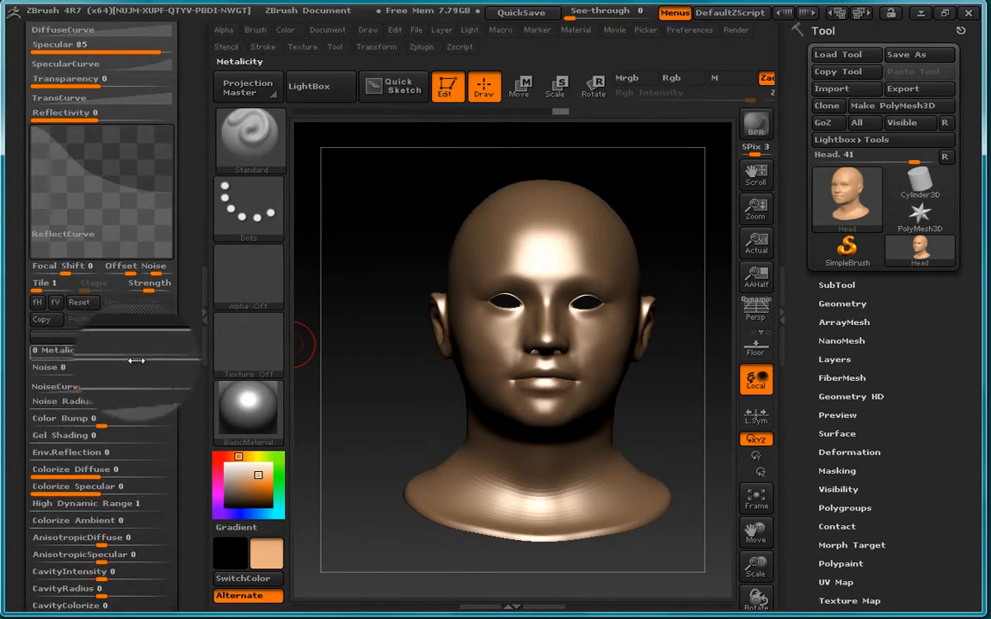
drag(26, 417, 26, 330)
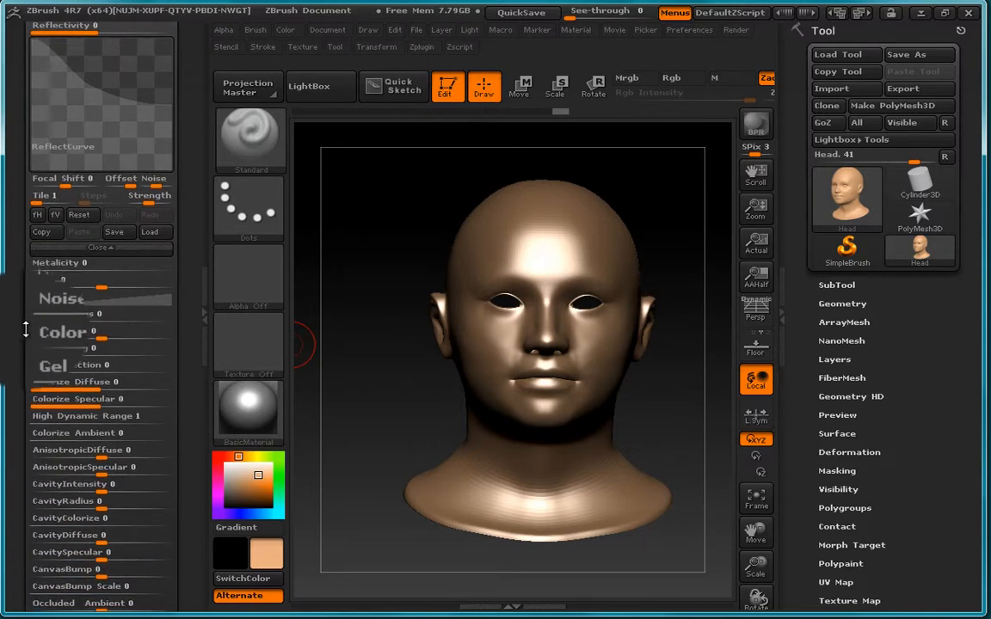
mouse_move(394, 392)
mouse_down()
mouse_move(414, 393)
mouse_move(379, 387)
mouse_up()
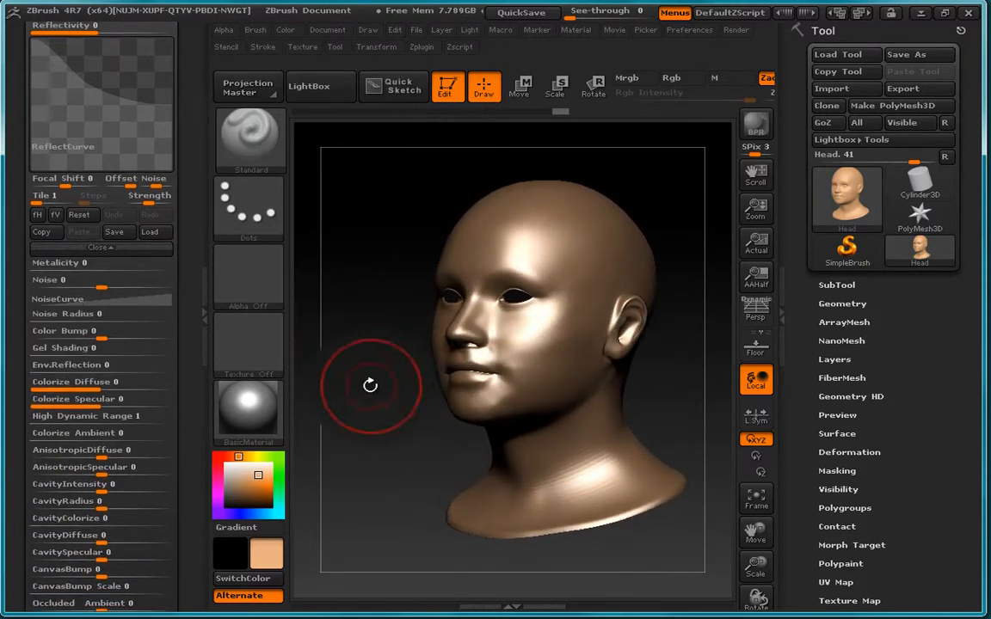